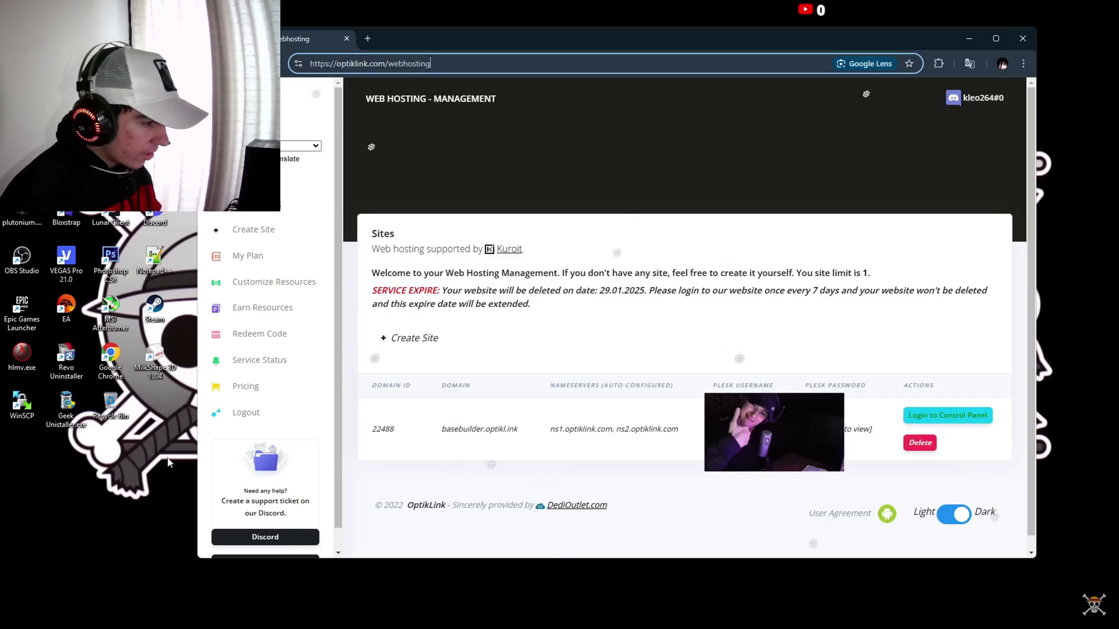
Start a new site with domain zombieplague.optikl.ink on the Free package.
click(412, 340)
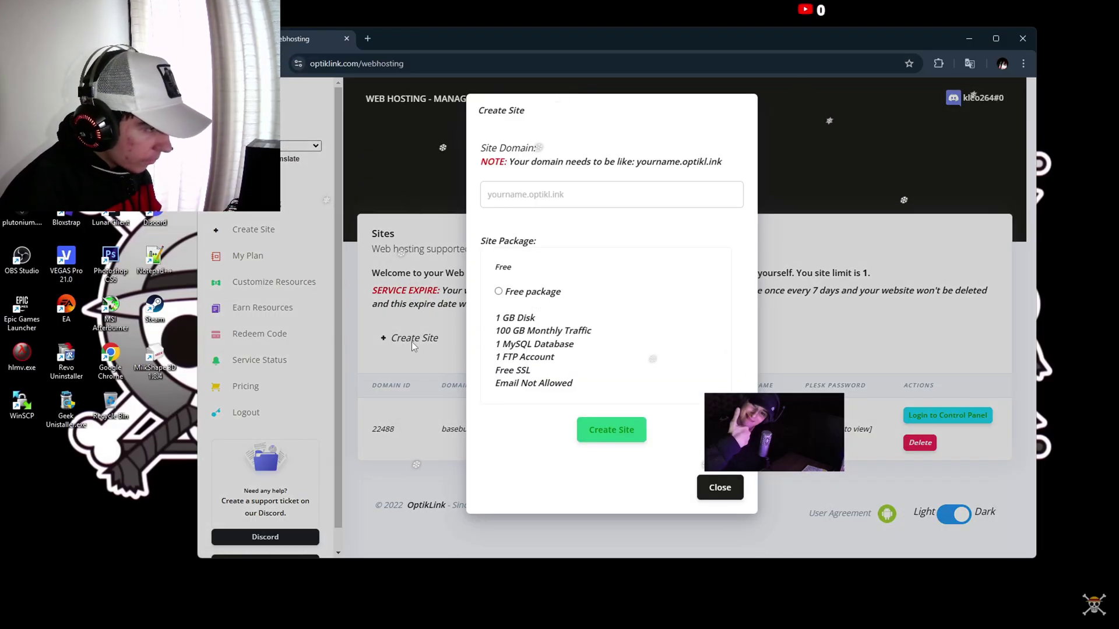
click(598, 203)
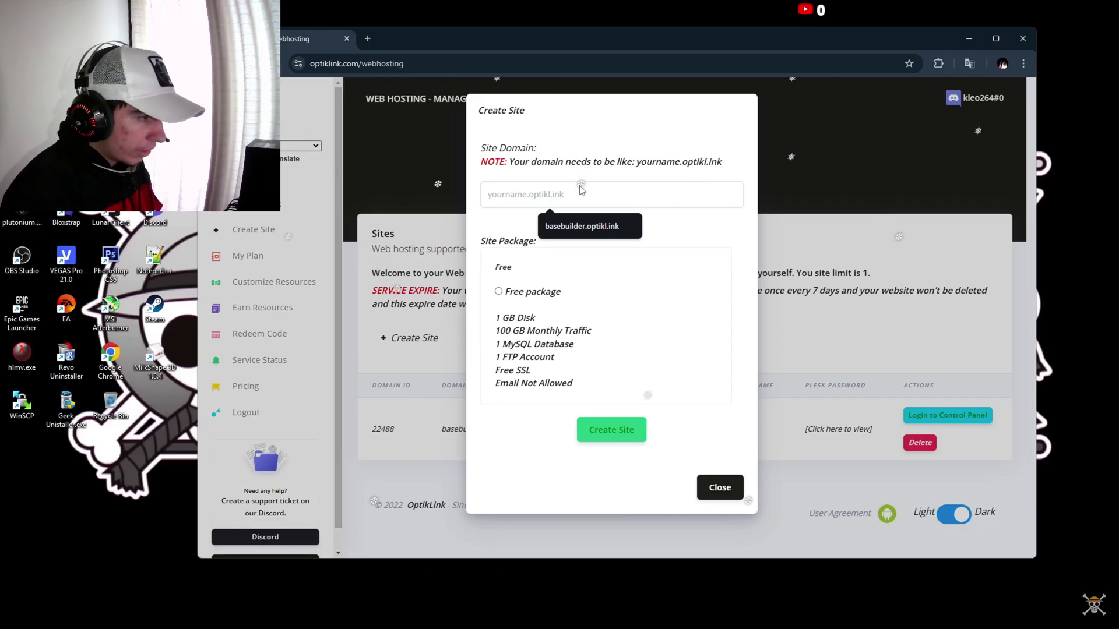
text(zombie)
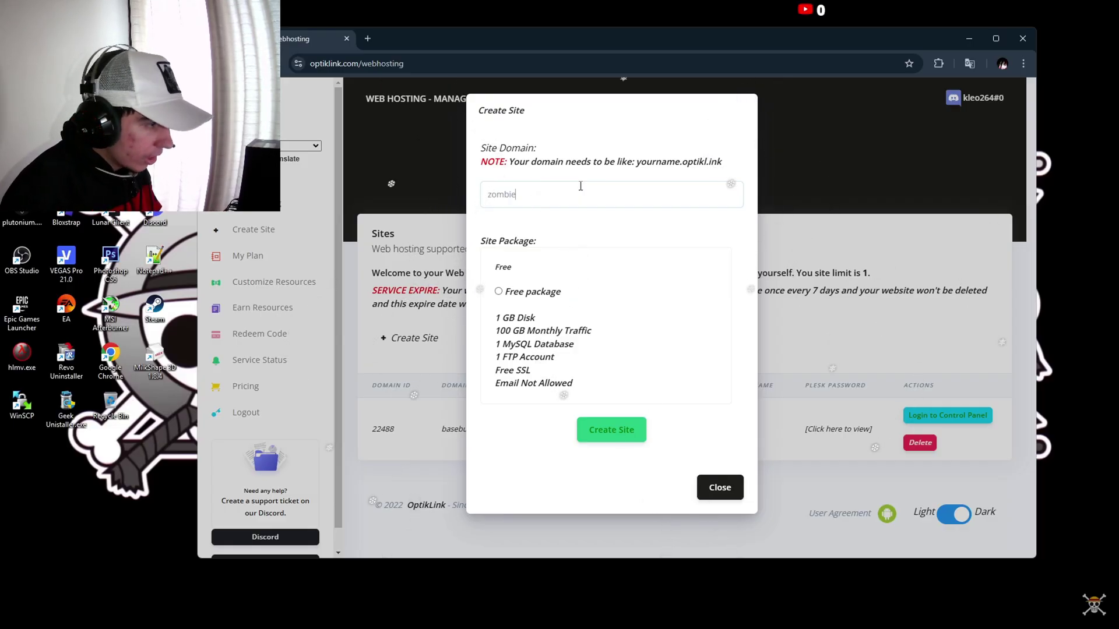
text(plague.)
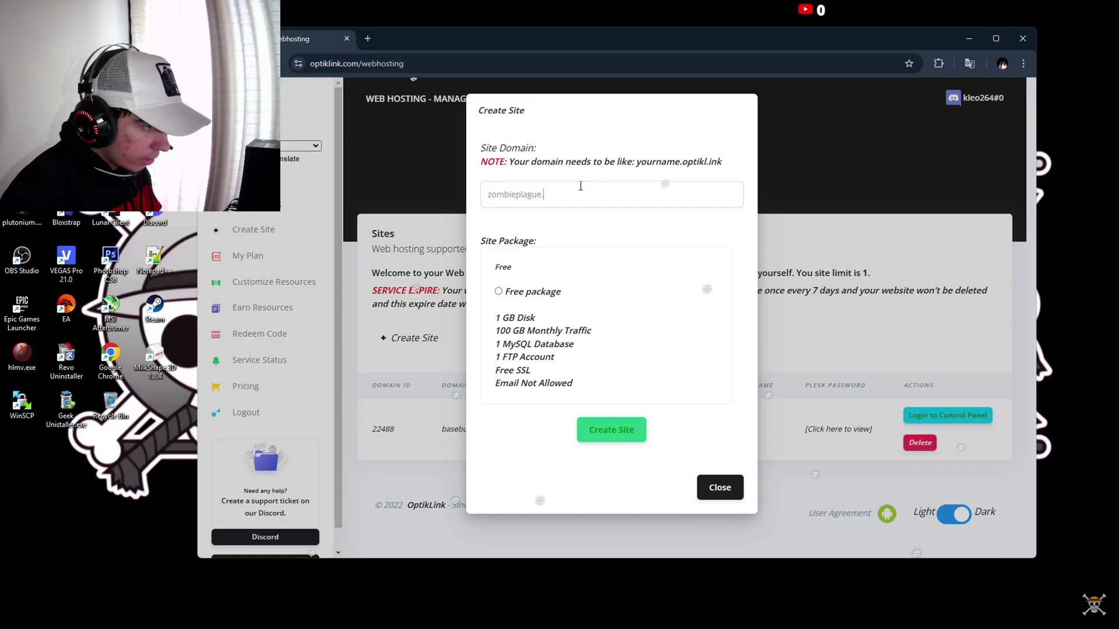
text(optik)
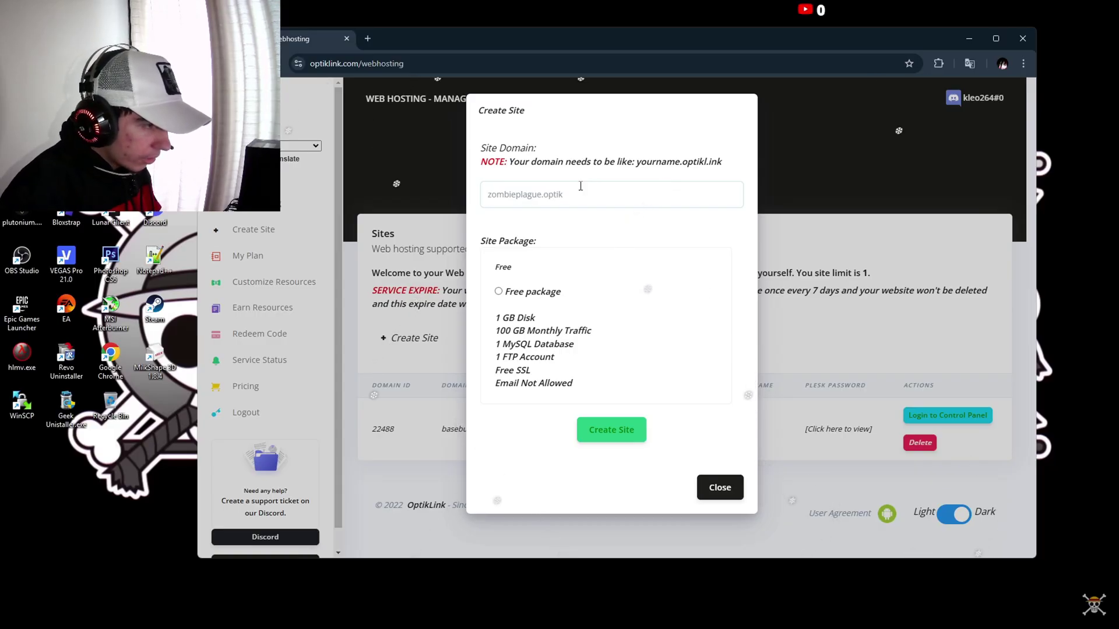
text(l)
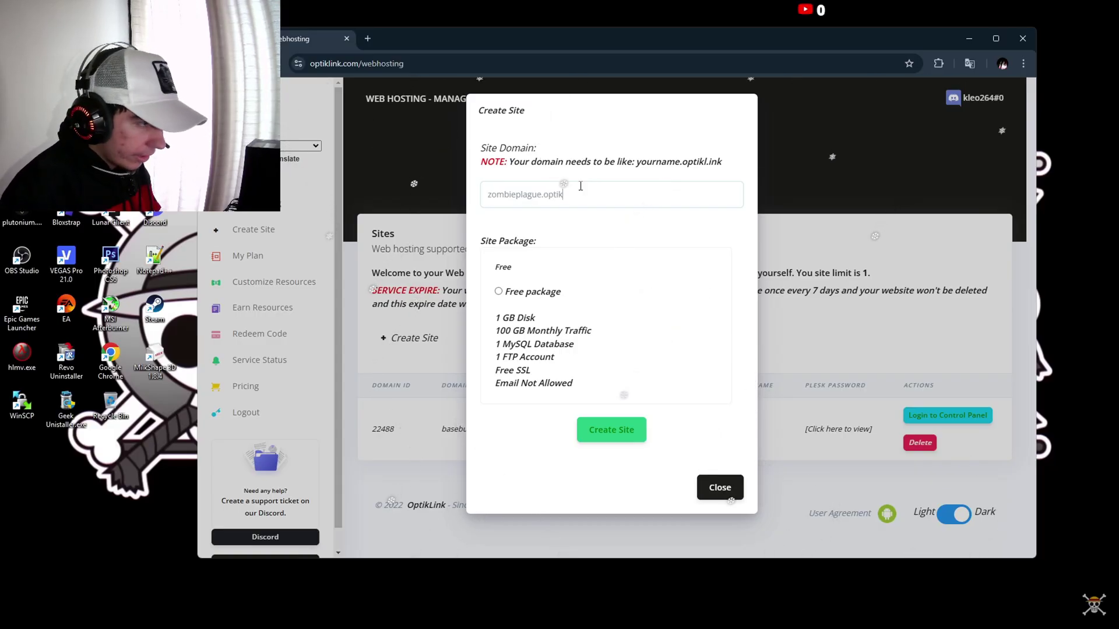
text(.i)
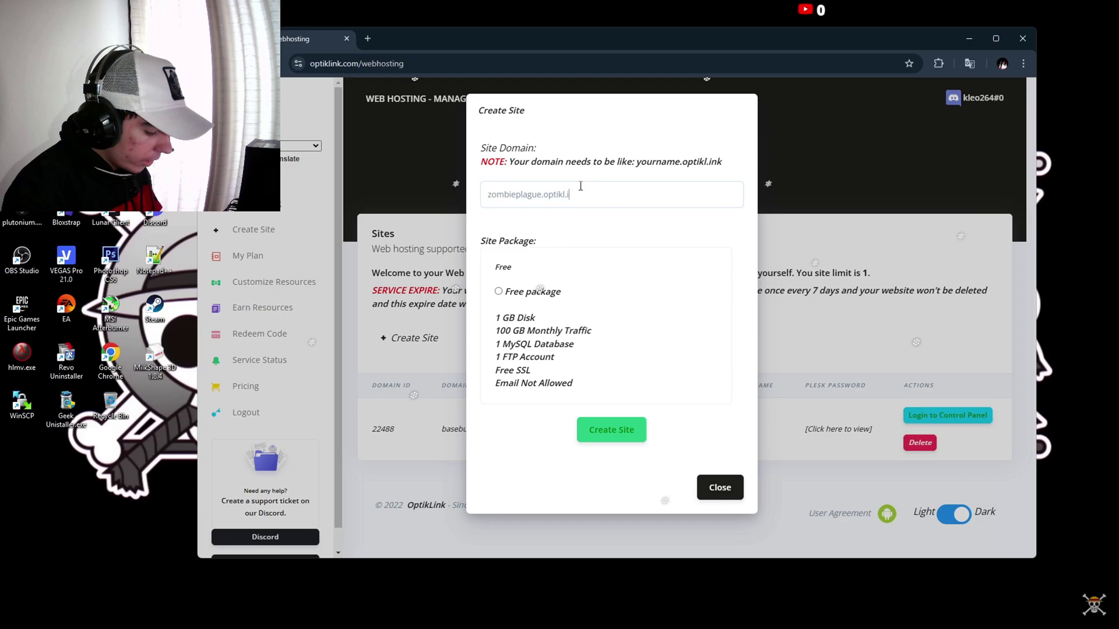
text(nk)
click(499, 291)
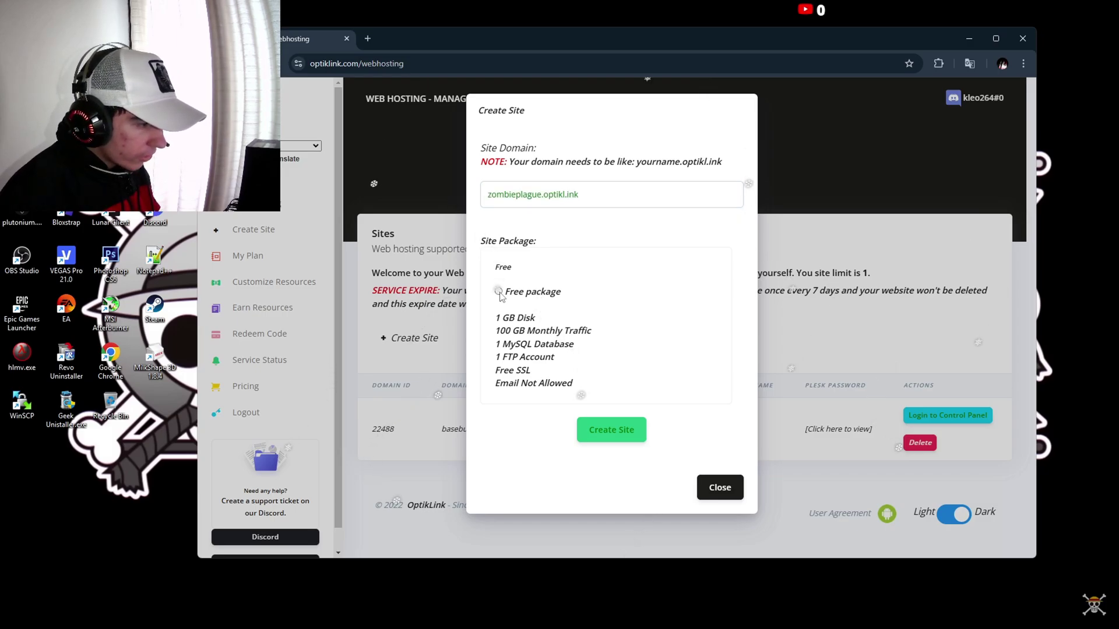
click(499, 292)
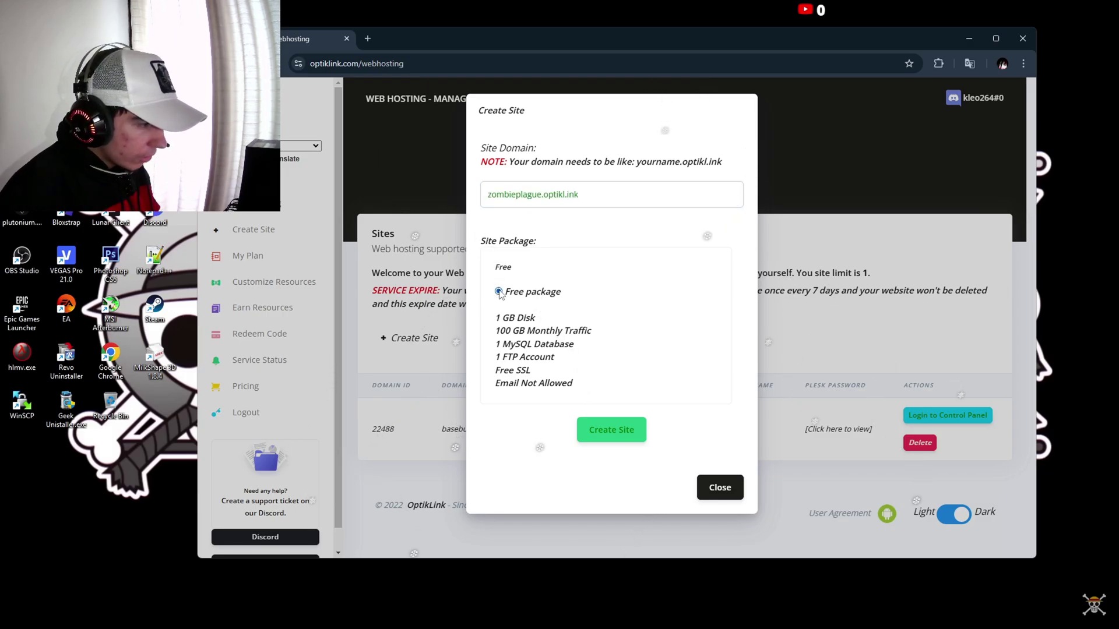
Discard the new-site form and open basebuilder.optikl.ink's File Manager from its control panel.
click(705, 487)
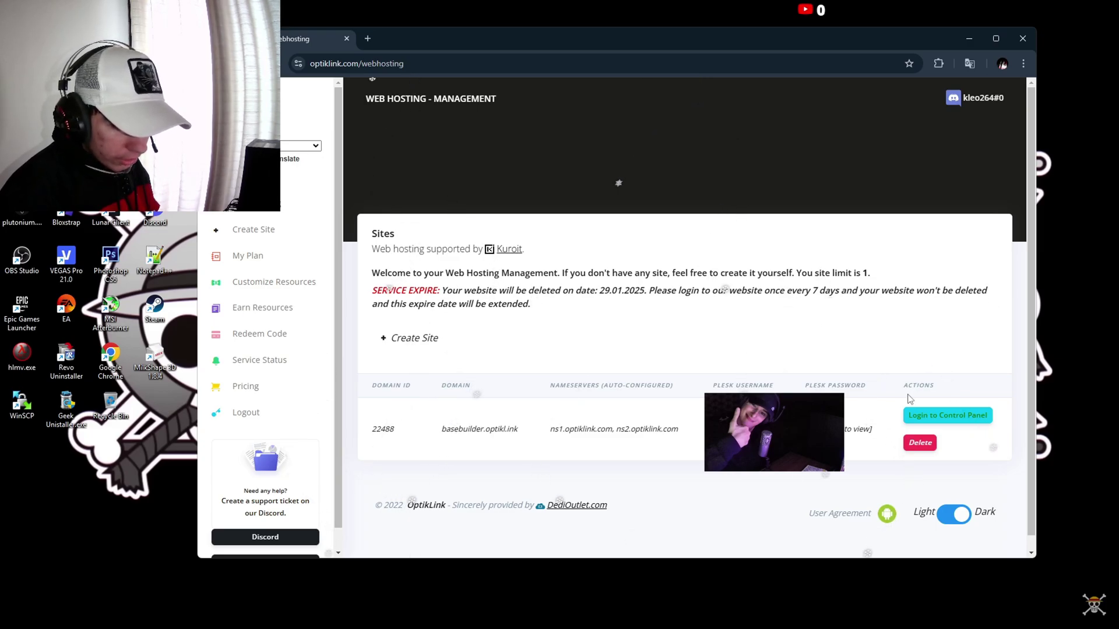
click(915, 414)
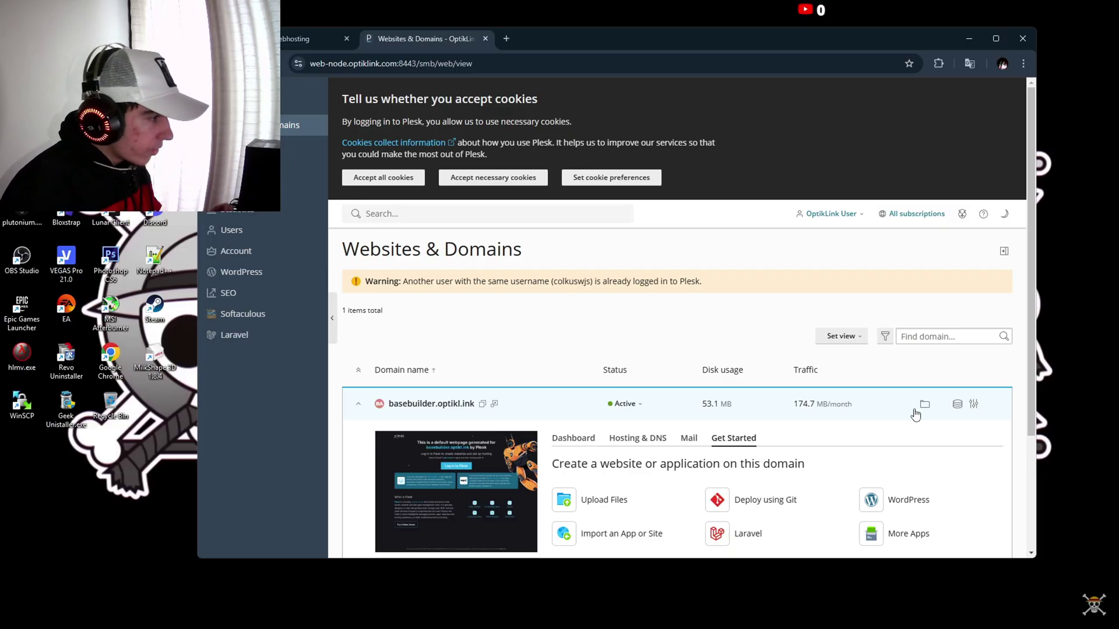
click(923, 406)
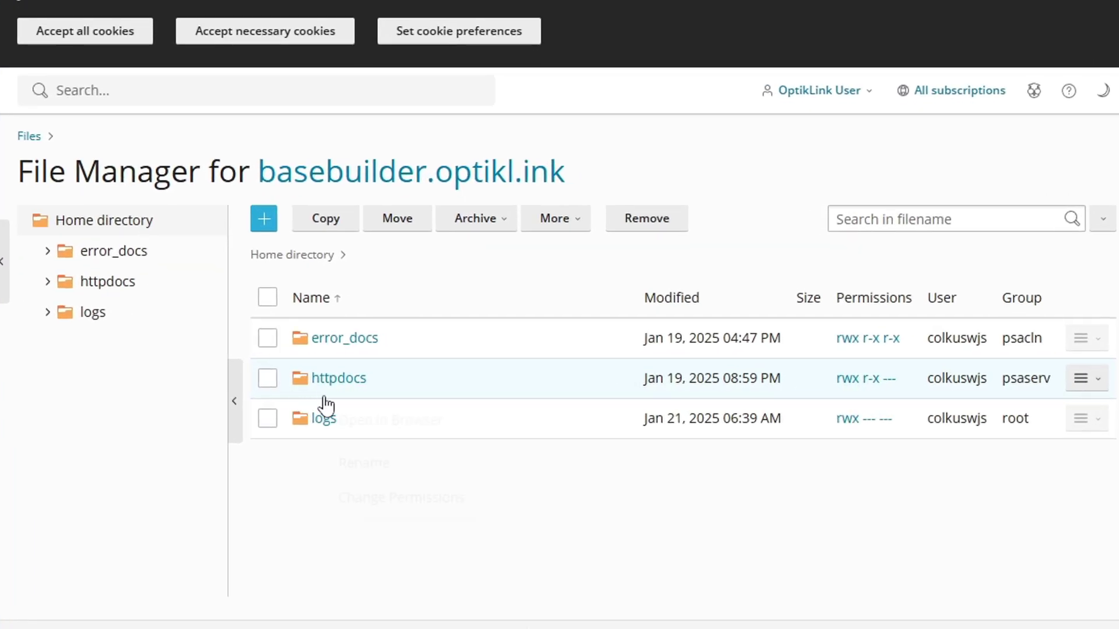
Open the httpdocs folder and create a new folder on the desktop.
click(332, 394)
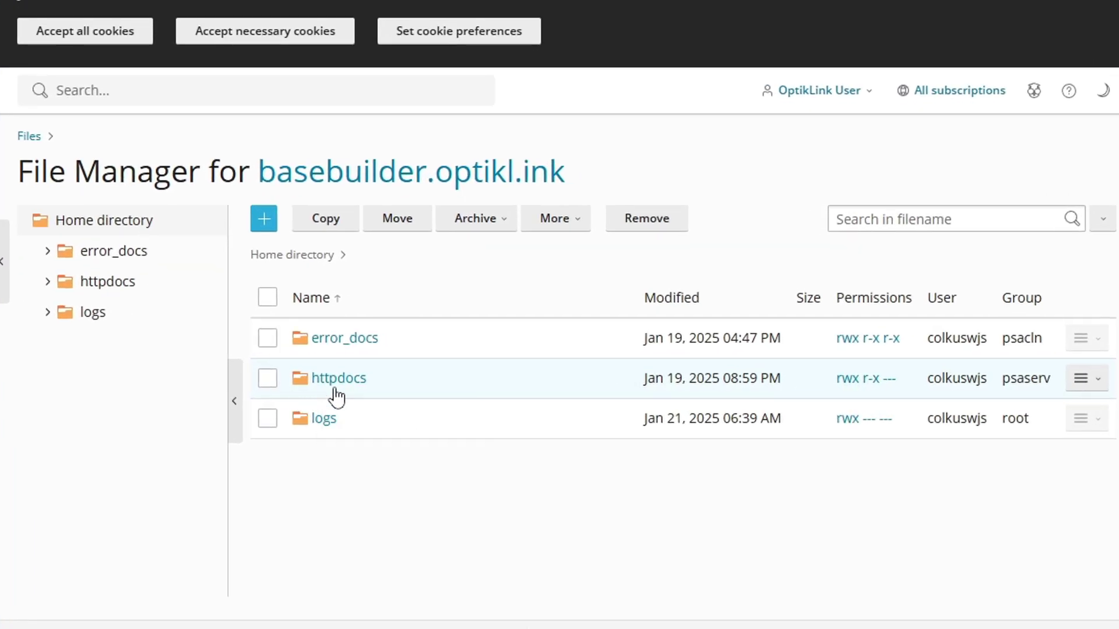
click(367, 385)
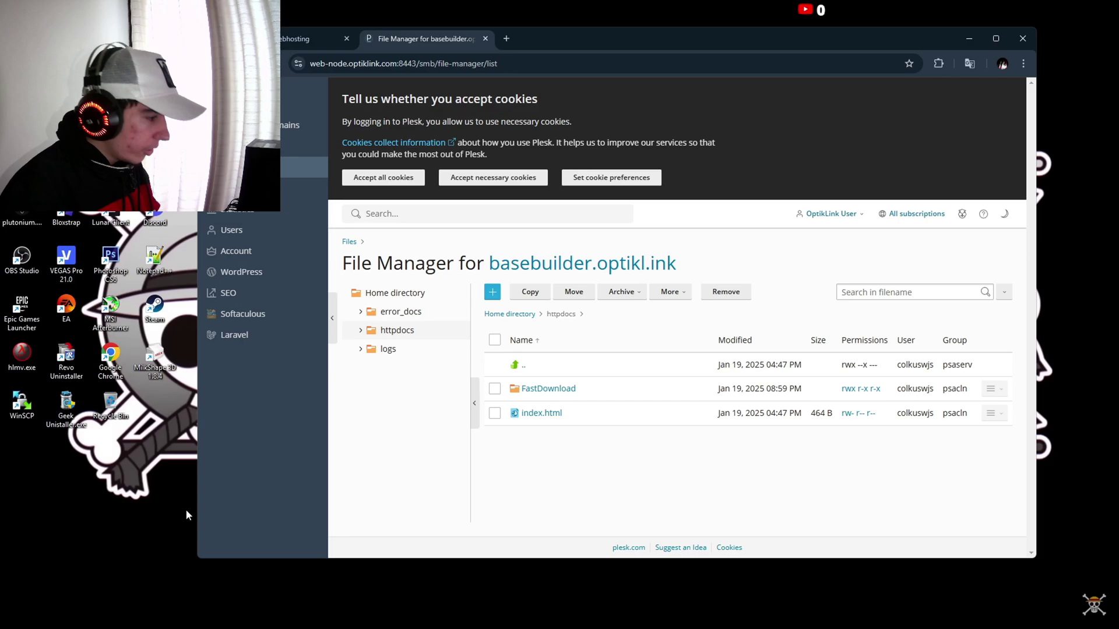
right_click(61, 507)
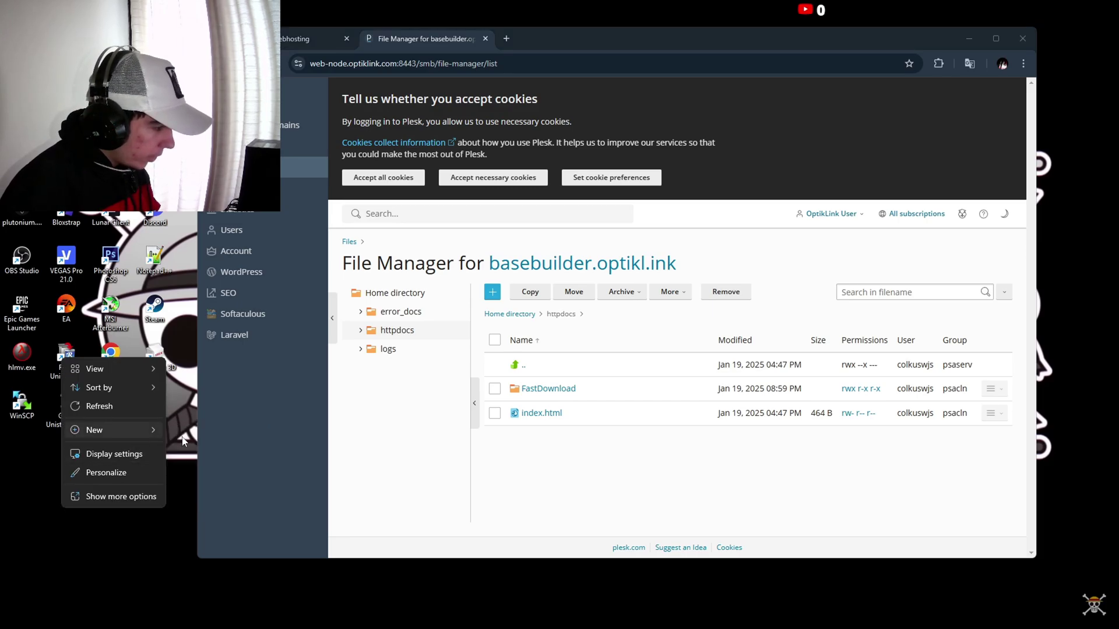
key(w)
key(f)
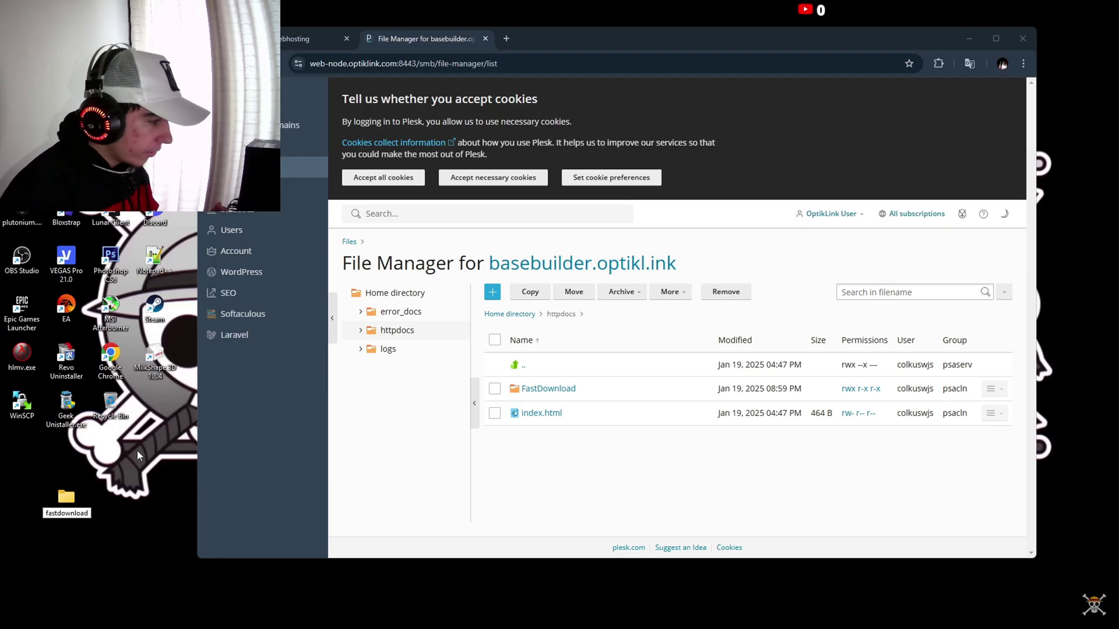
Delete the desktop fastdownload folder, review FastDownload's contents, and return to httpdocs.
drag(84, 498, 110, 405)
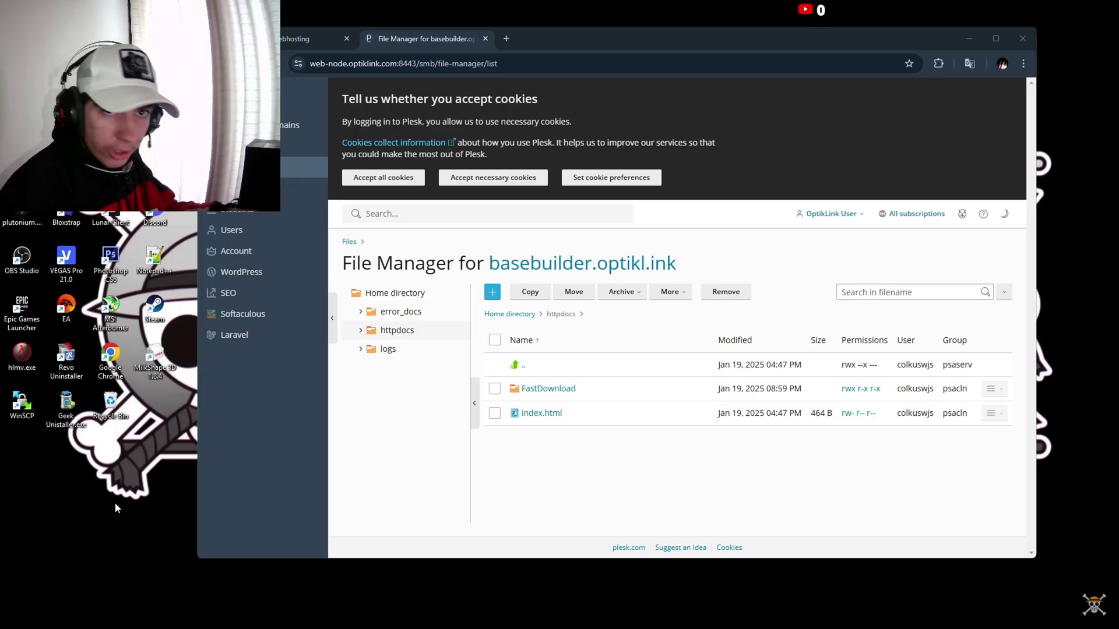
click(545, 389)
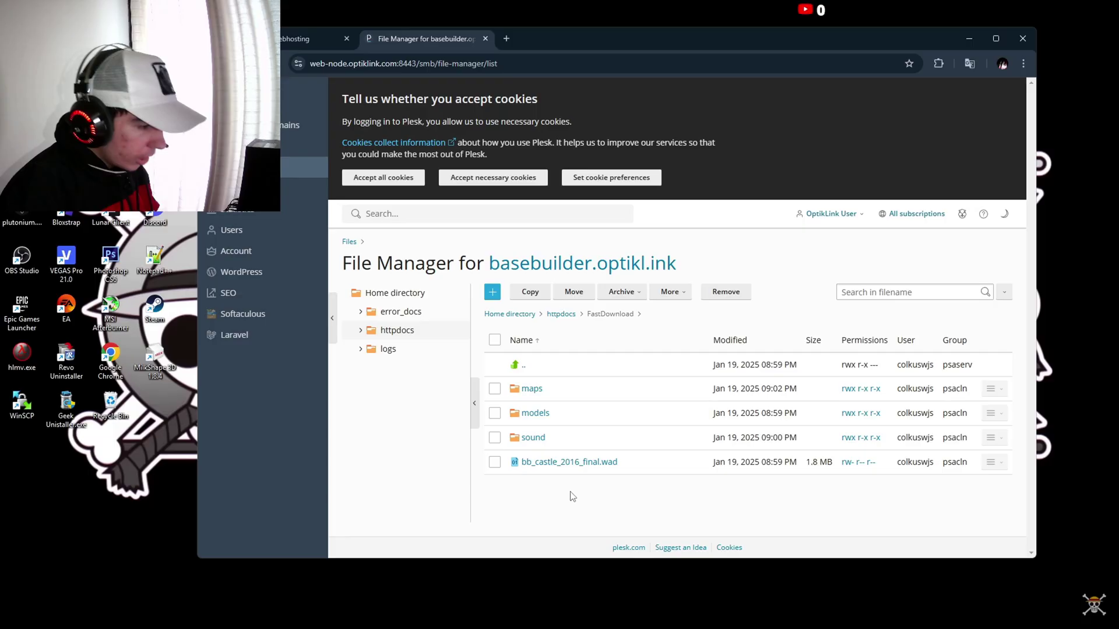
click(520, 372)
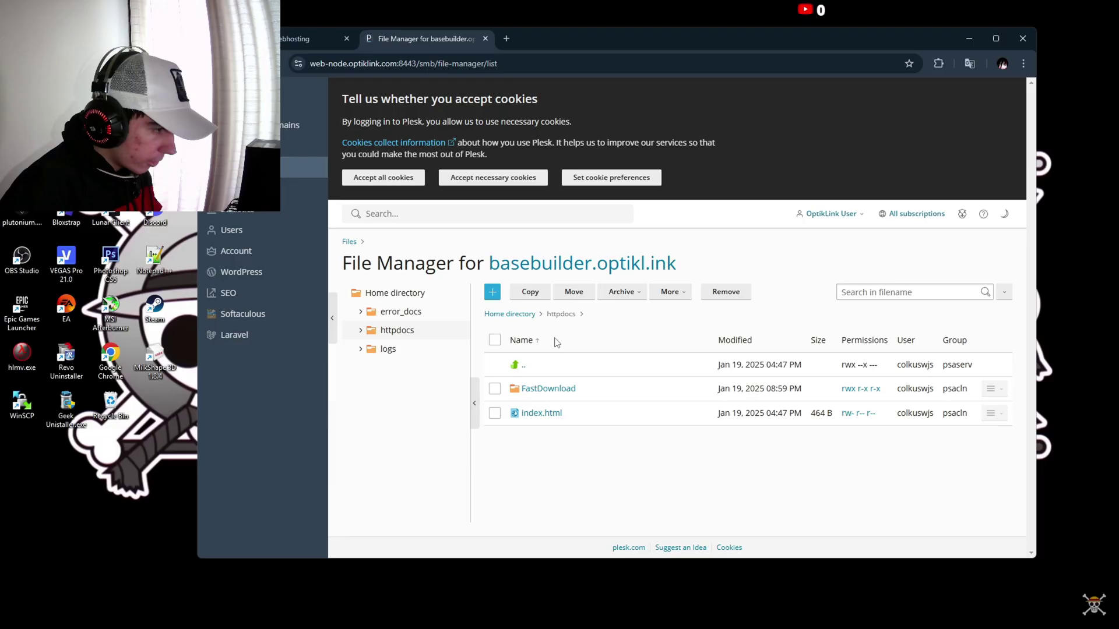
Upload a whole directory into httpdocs by dropping it on the Upload Directory zone.
click(492, 296)
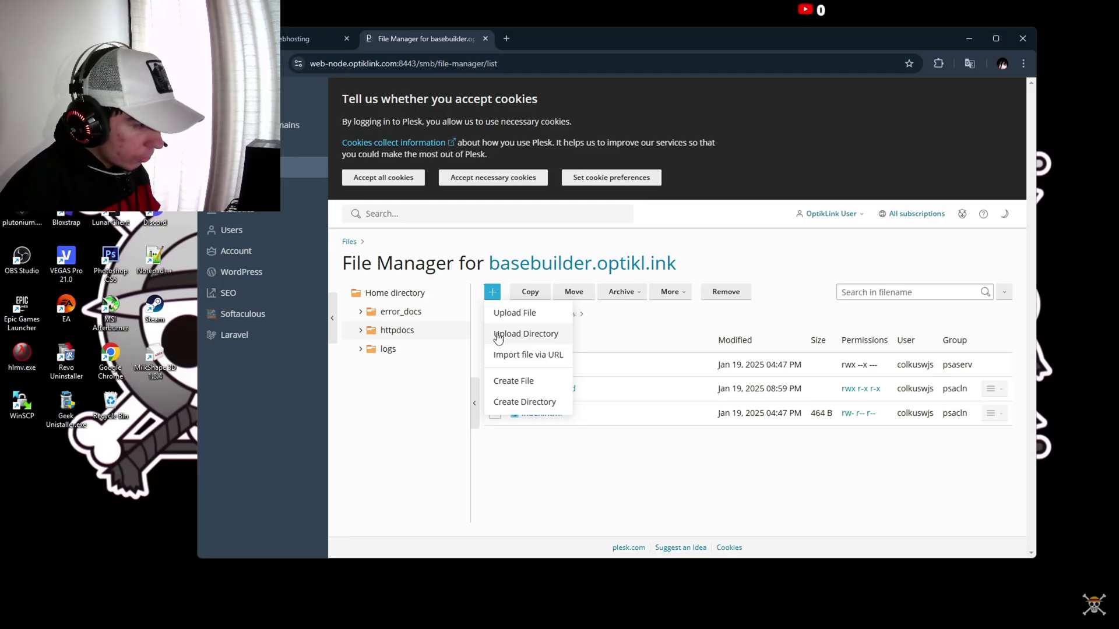
click(556, 337)
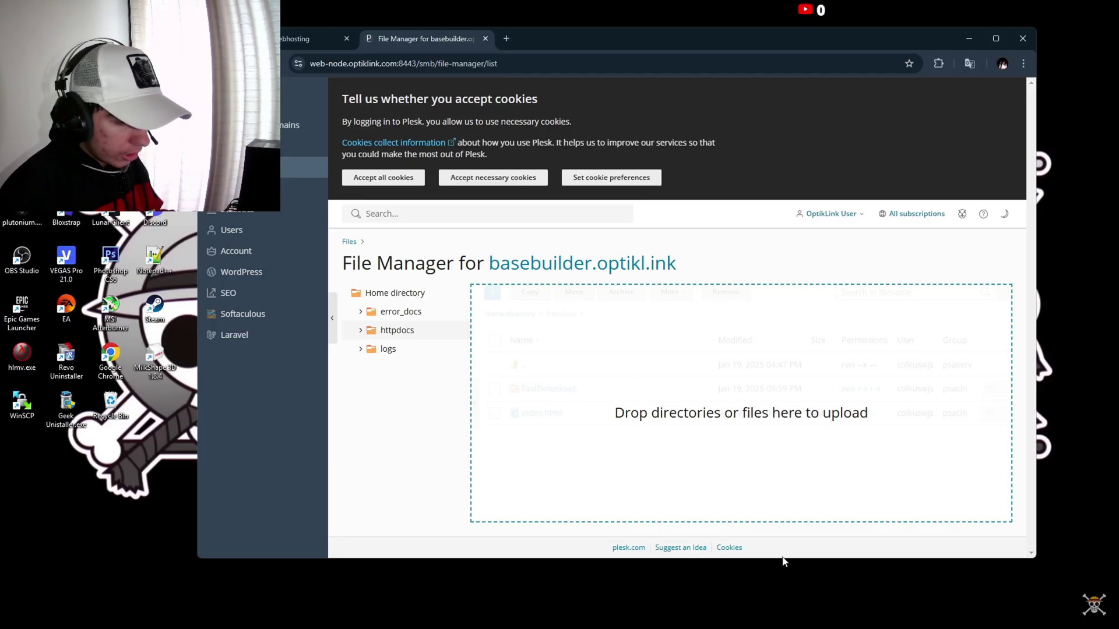
mouse_move(517, 471)
mouse_down()
mouse_move(449, 455)
mouse_move(502, 469)
mouse_up()
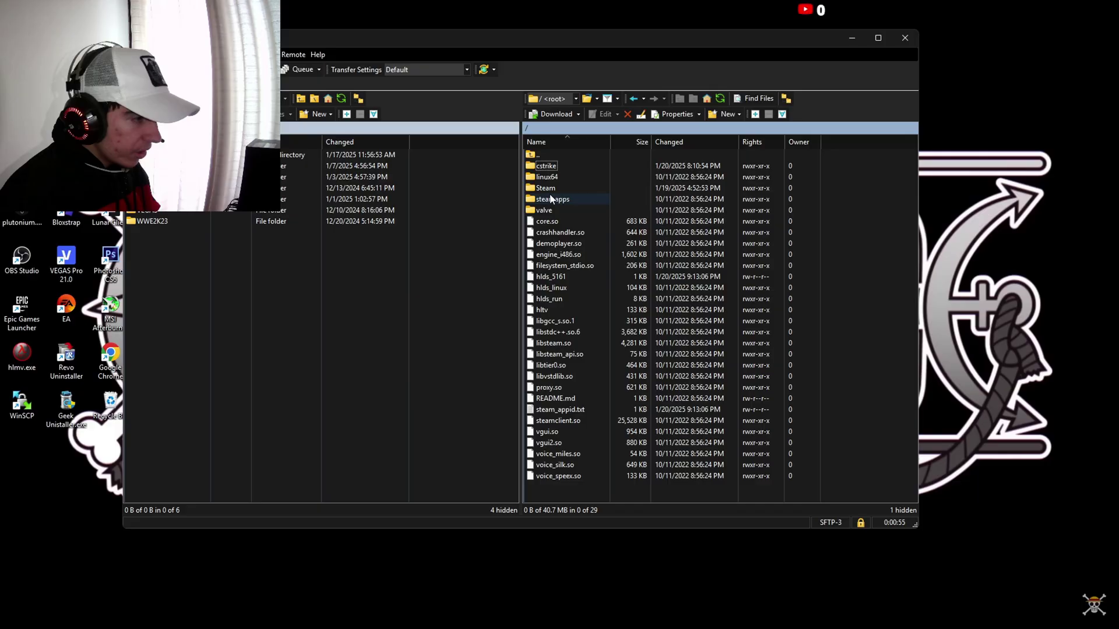
Open cstrike/server.cfg from the server in WinSCP's editor, positioned higher on screen.
double_click(546, 166)
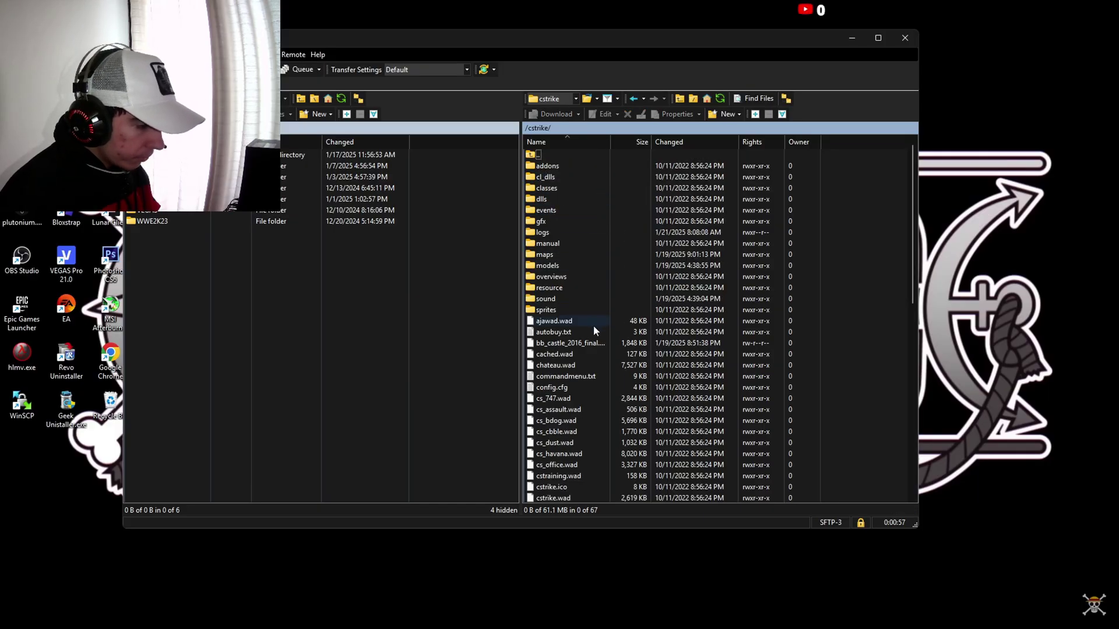
scroll(592, 344, down, 5)
scroll(590, 362, down, 4)
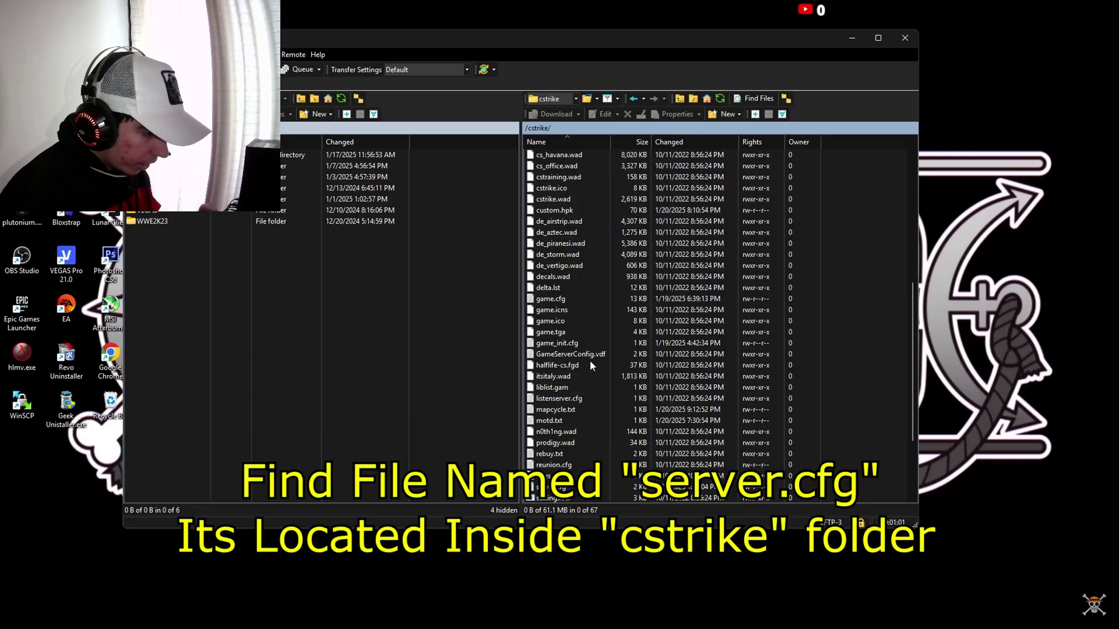
scroll(590, 361, down, 1)
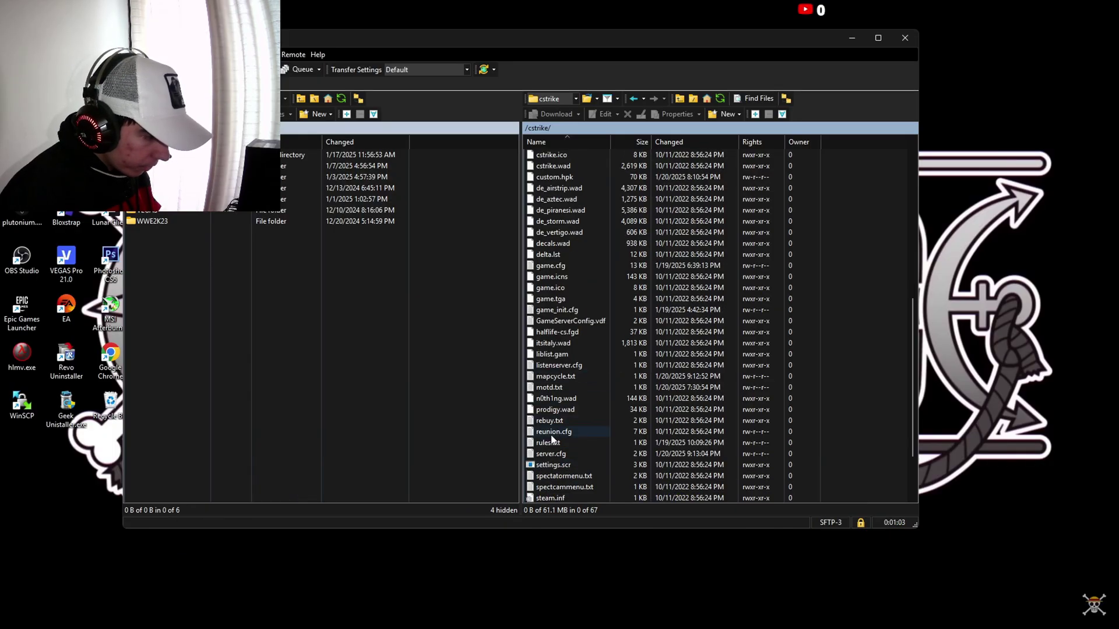
double_click(579, 454)
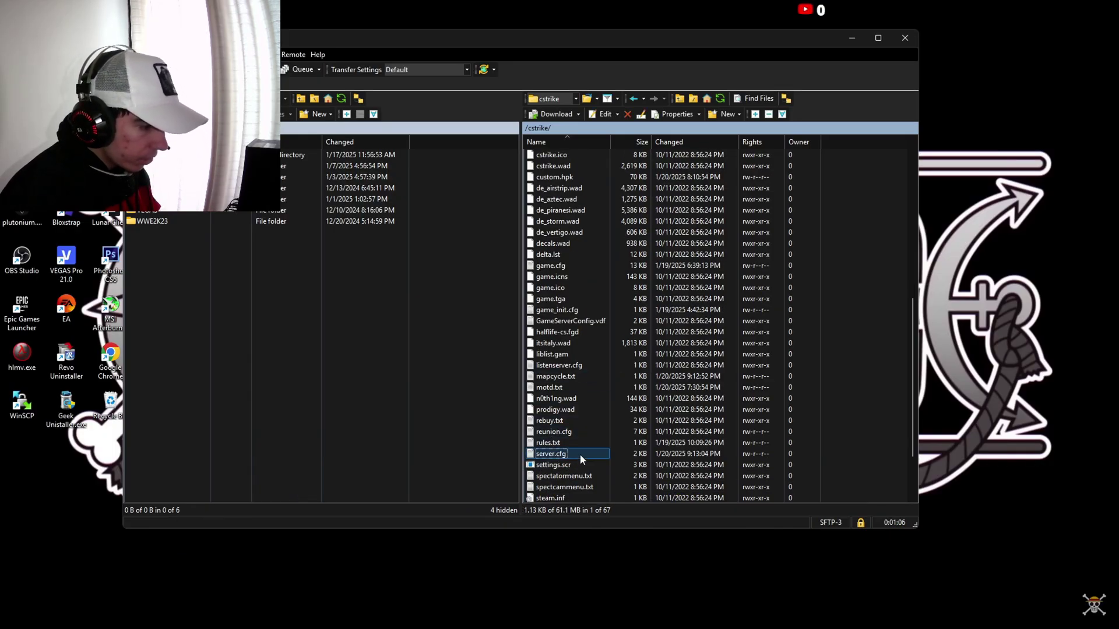
drag(525, 84, 521, 26)
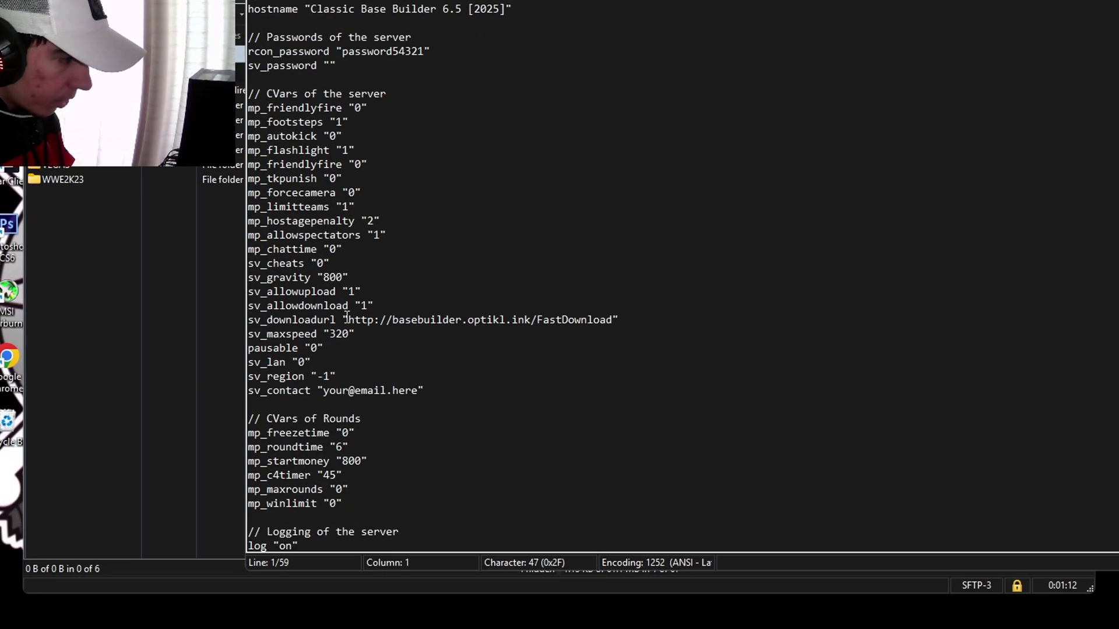
drag(346, 320, 612, 319)
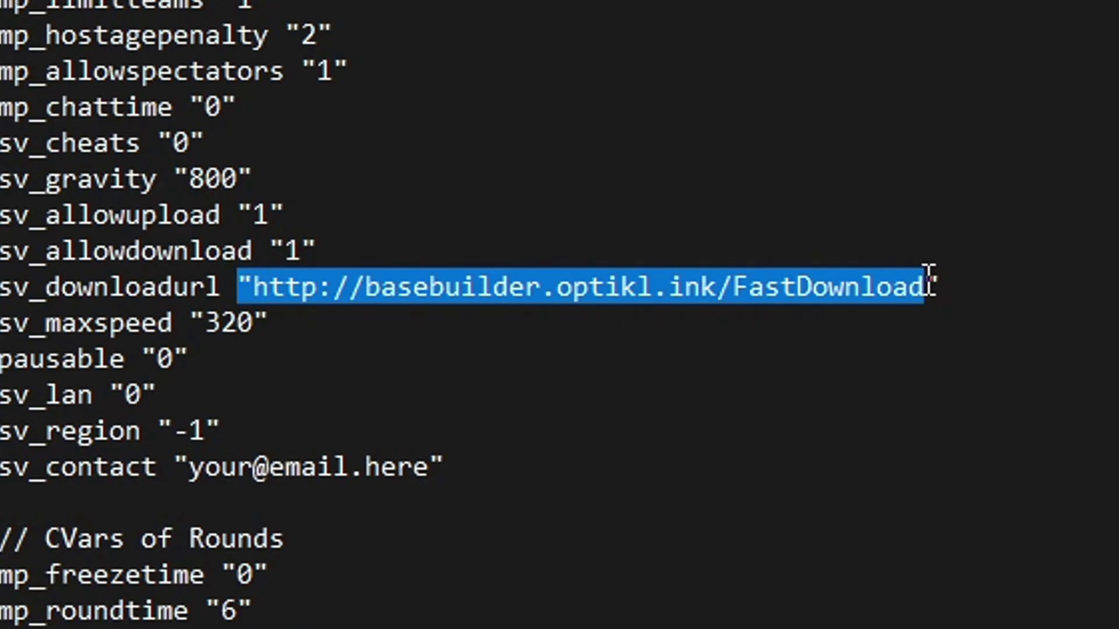
click(732, 288)
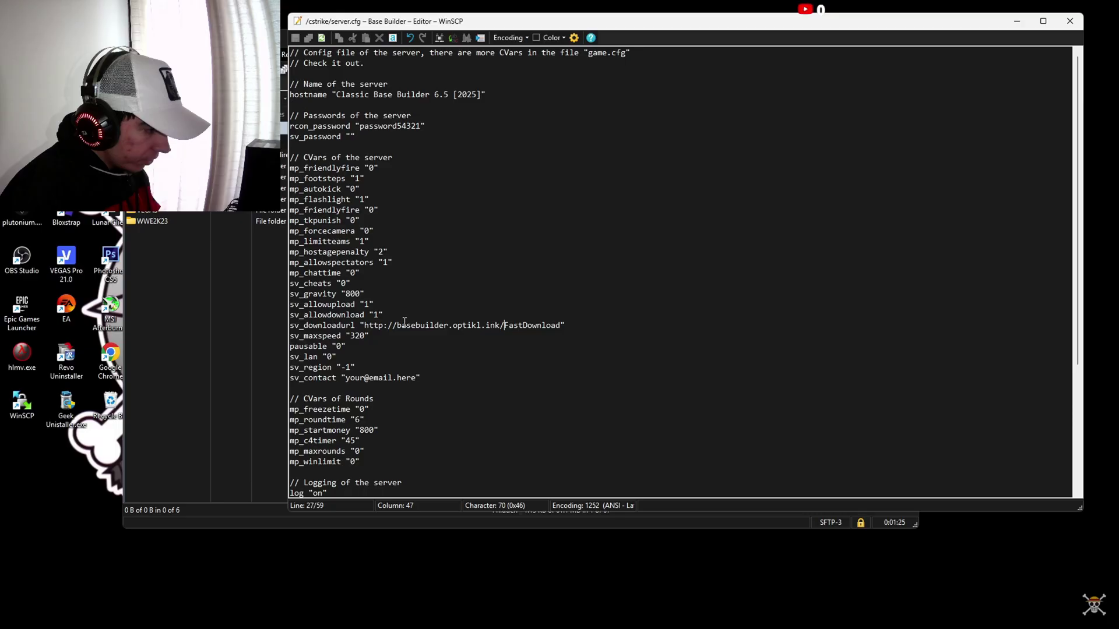
drag(399, 325, 461, 326)
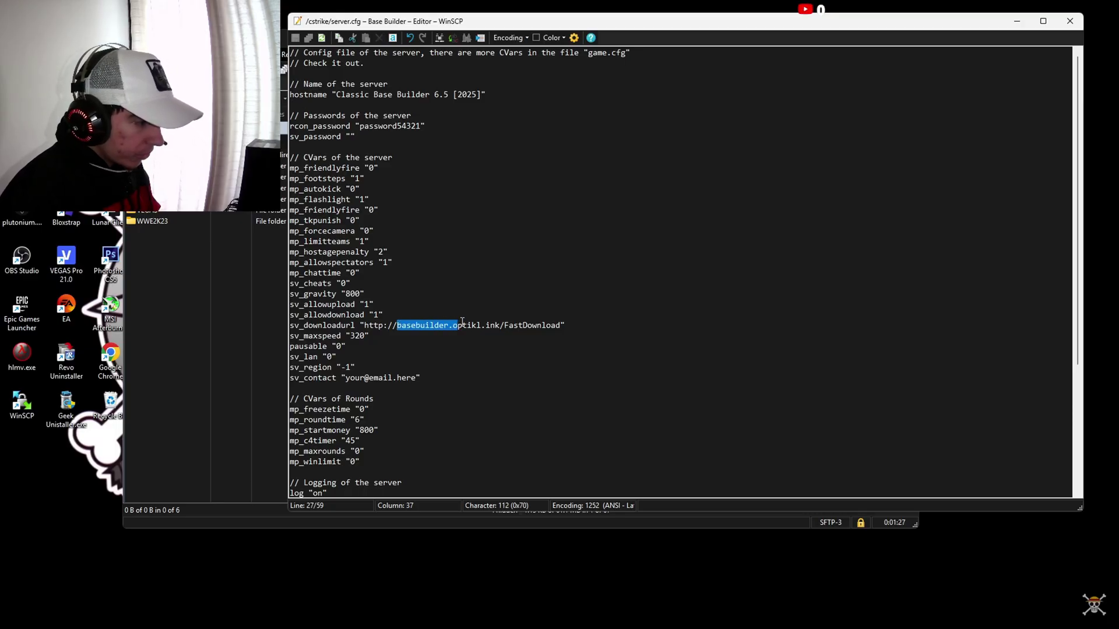
click(461, 325)
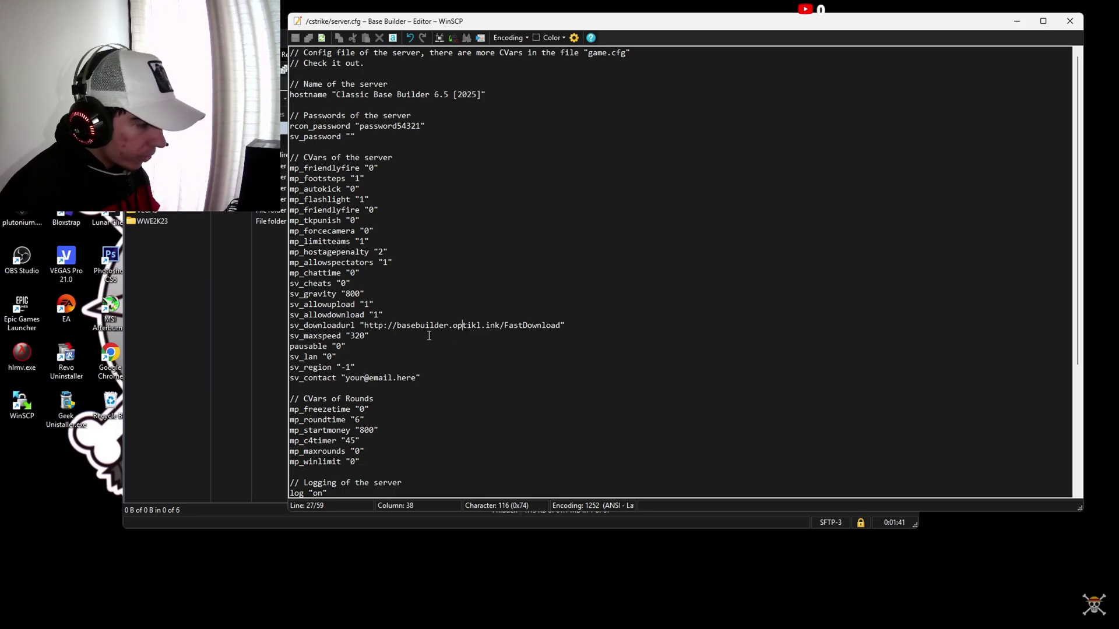
click(576, 325)
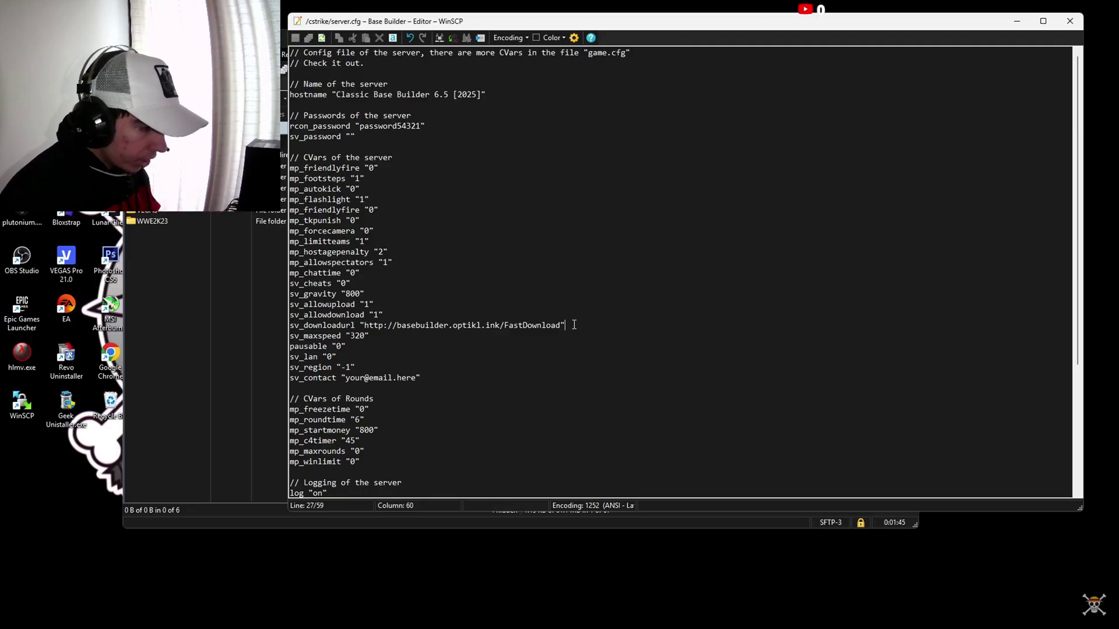
double_click(563, 325)
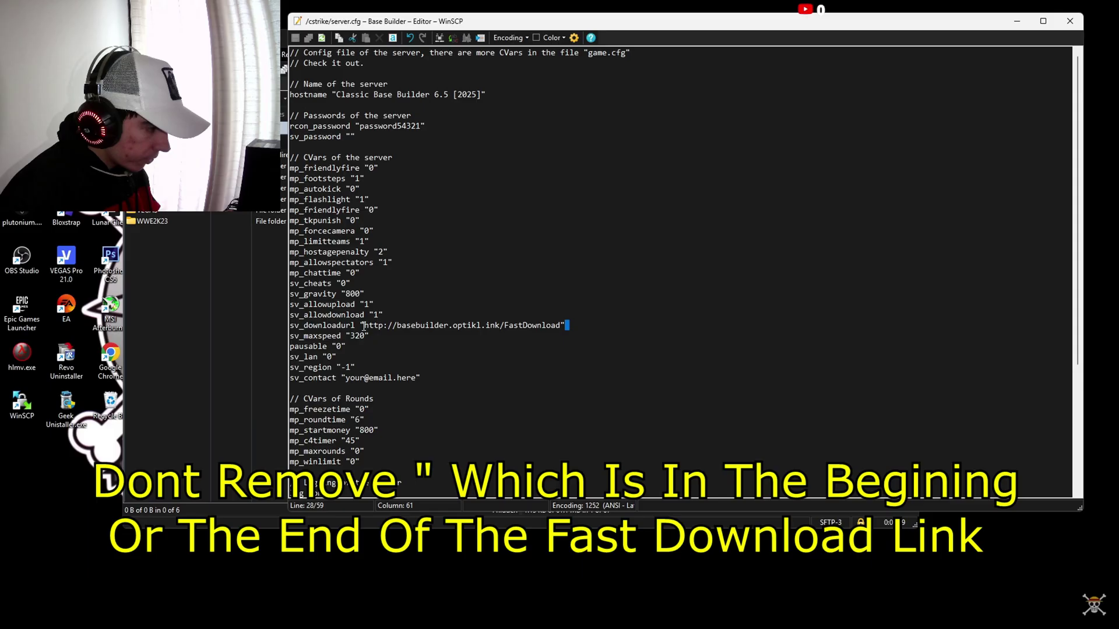
double_click(361, 325)
click(475, 345)
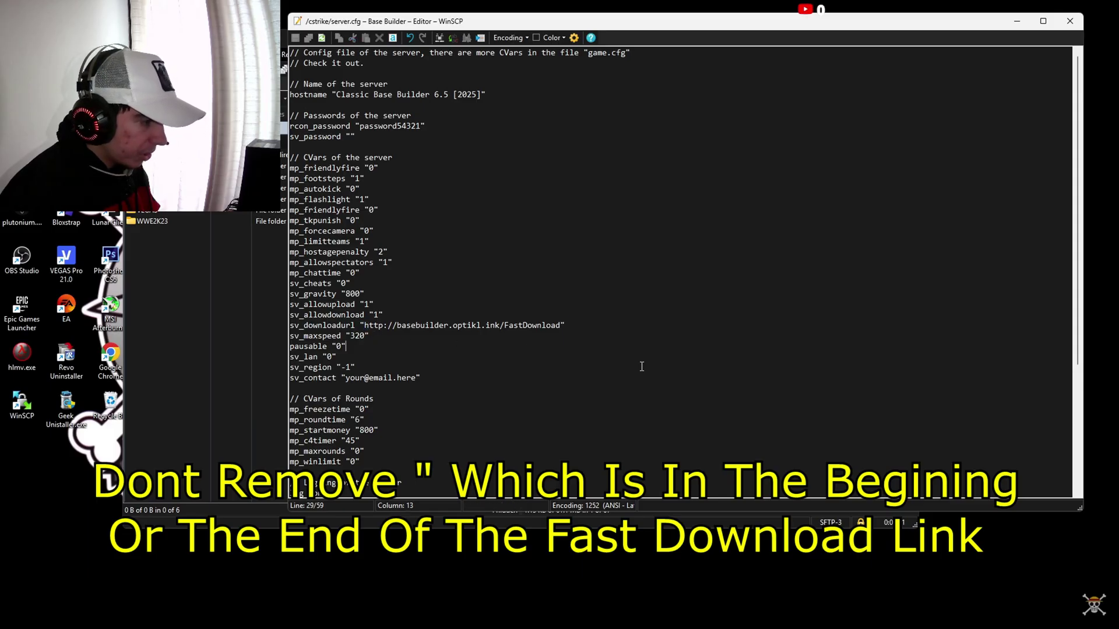